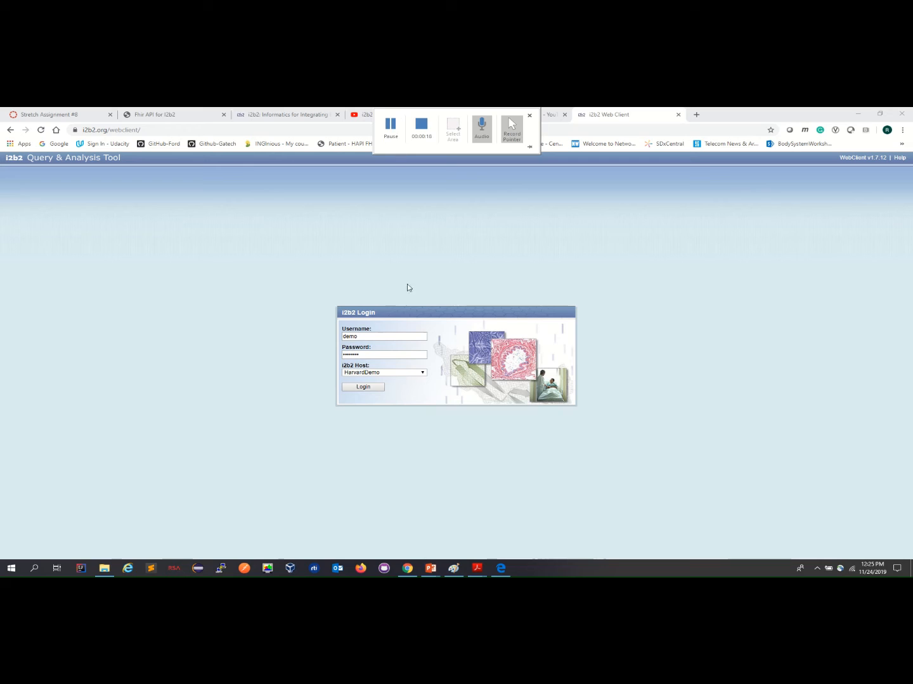
Log in to the HarvardDemo host with the prefilled credentials and look through the demo folder in the workplace
{"action": "left_click", "coordinate": [368, 388]}
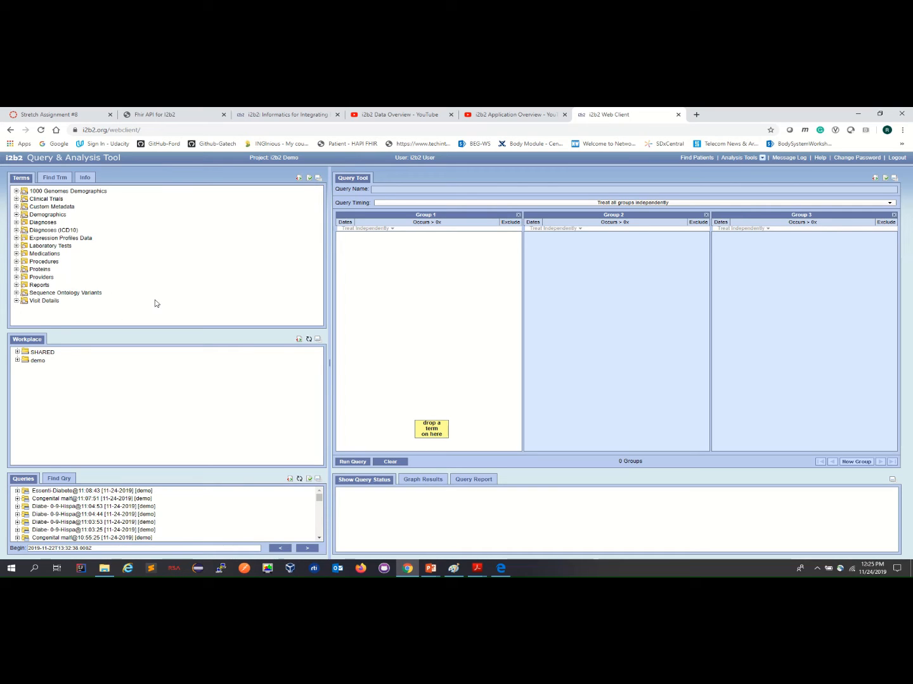
{"action": "left_click", "coordinate": [17, 360]}
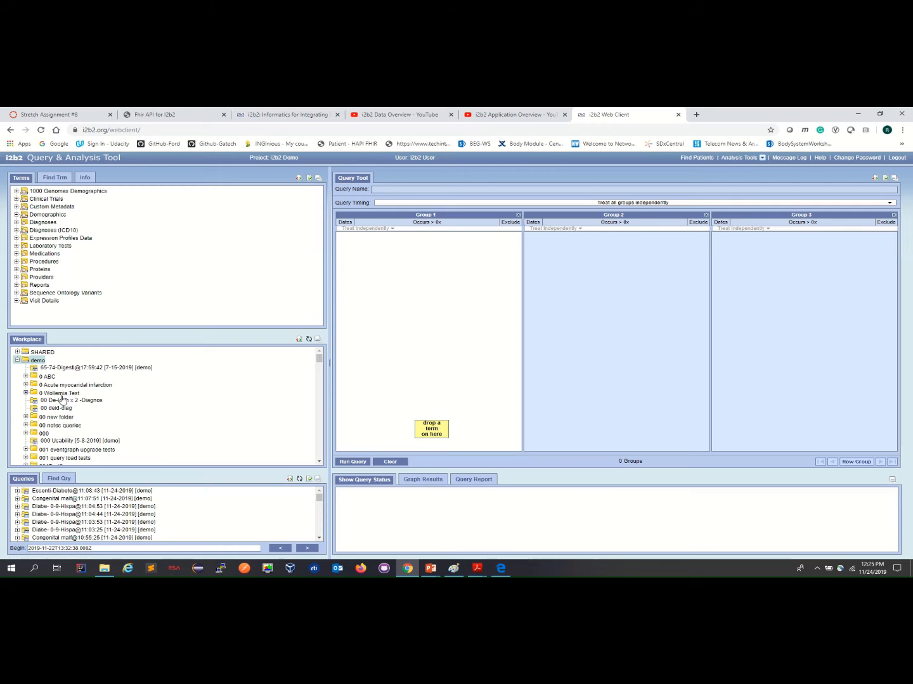
{"action": "left_click", "coordinate": [17, 360]}
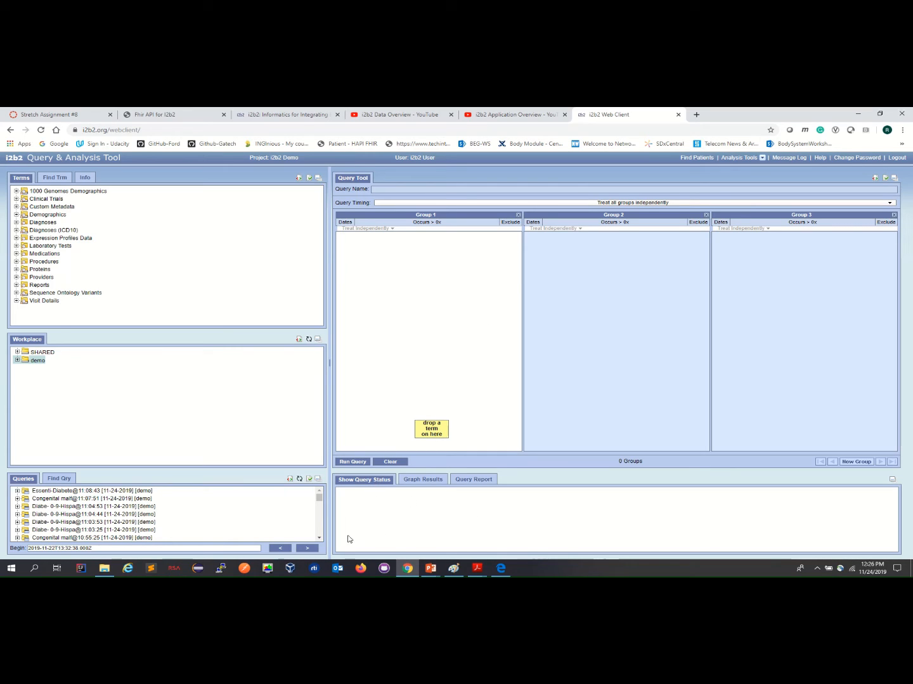
View the graph results and query report areas, returning to the query status
{"action": "left_click", "coordinate": [422, 482]}
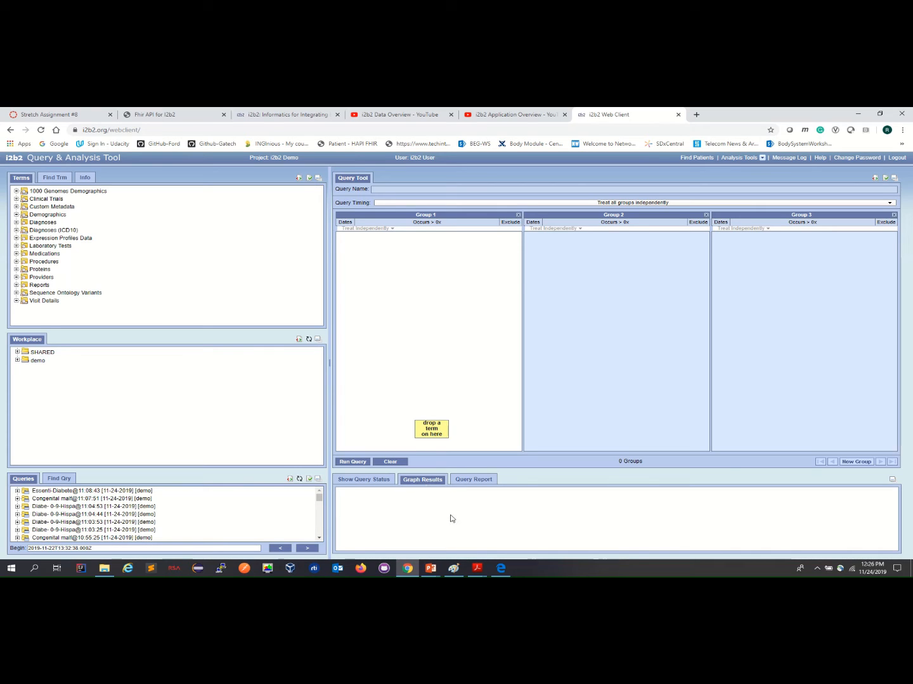
{"action": "left_click", "coordinate": [482, 482]}
{"action": "left_click", "coordinate": [373, 482]}
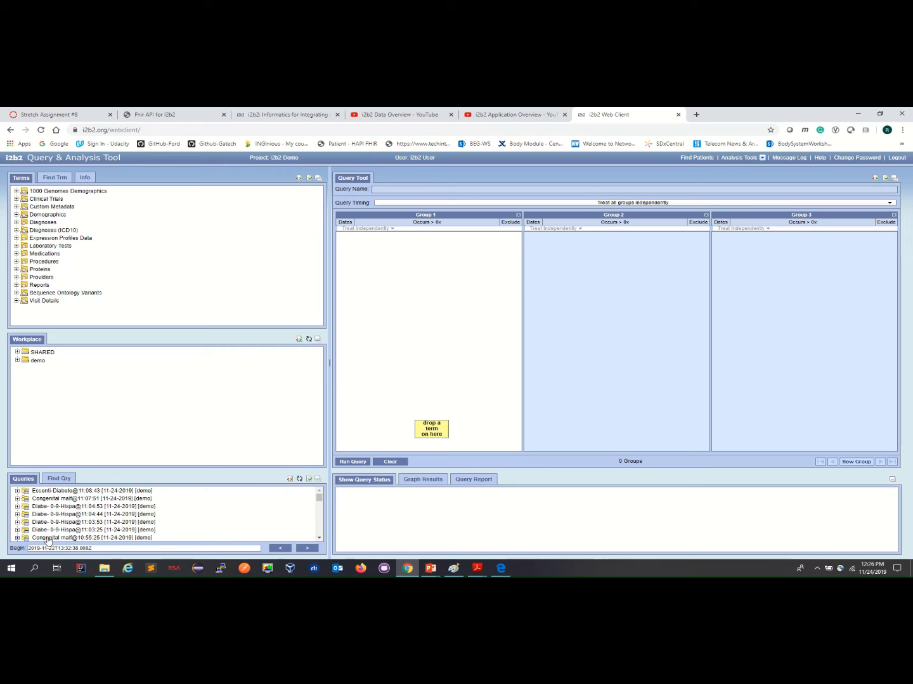
Add the previous query Congenital malf@10:55:25 to Group 1 and run it for the number of patients
{"action": "left_click_drag", "start_coordinate": [48, 539], "coordinate": [386, 299]}
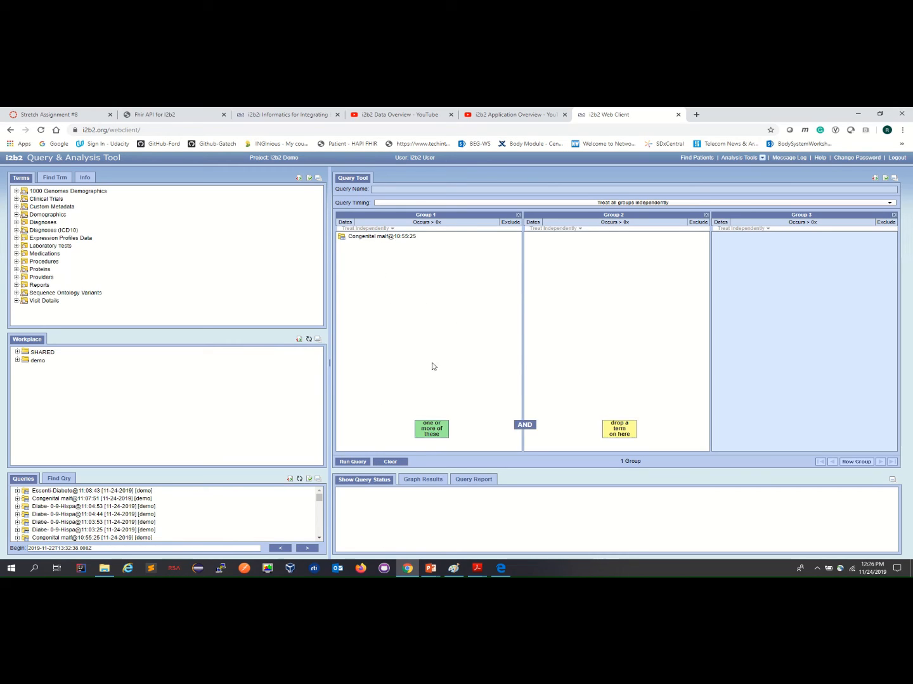
{"action": "left_click", "coordinate": [361, 462]}
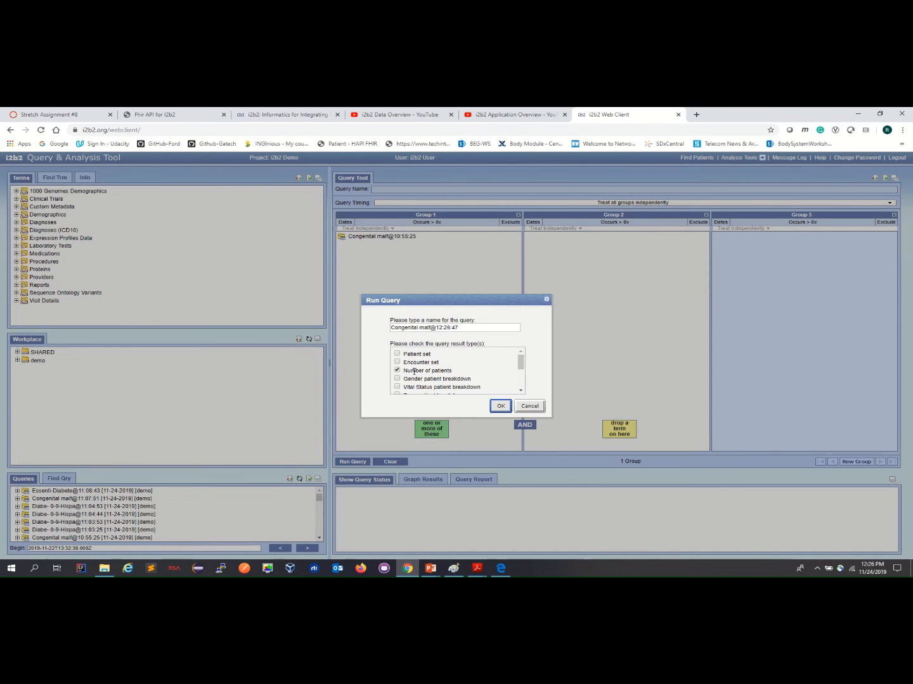
{"action": "left_click", "coordinate": [501, 406]}
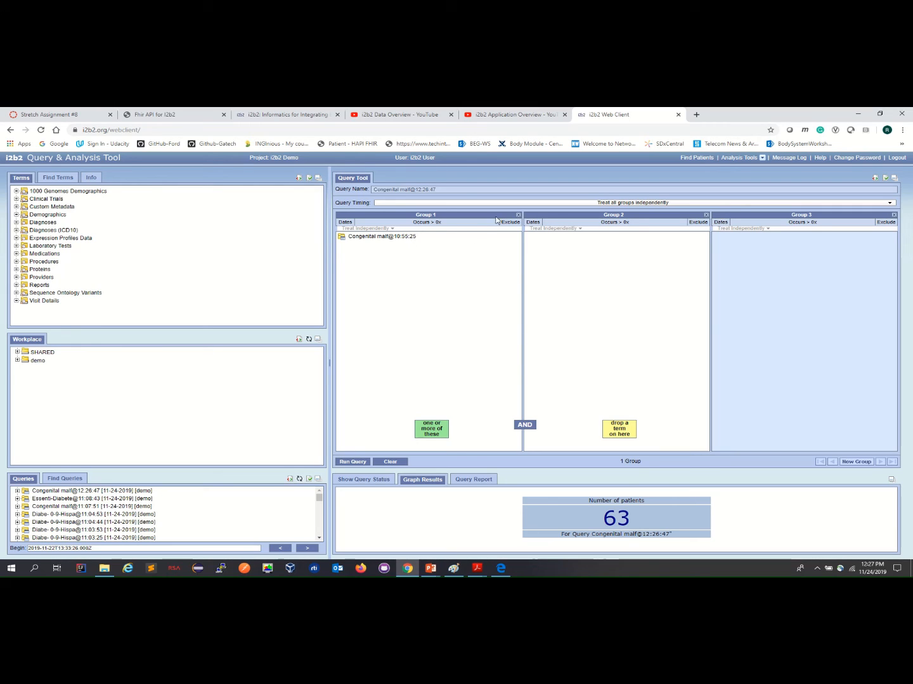
Replace the contents of Group 1 with the previous query Essenti-Diabete@11:08:43 and run it for the number of patients
{"action": "left_click", "coordinate": [516, 216]}
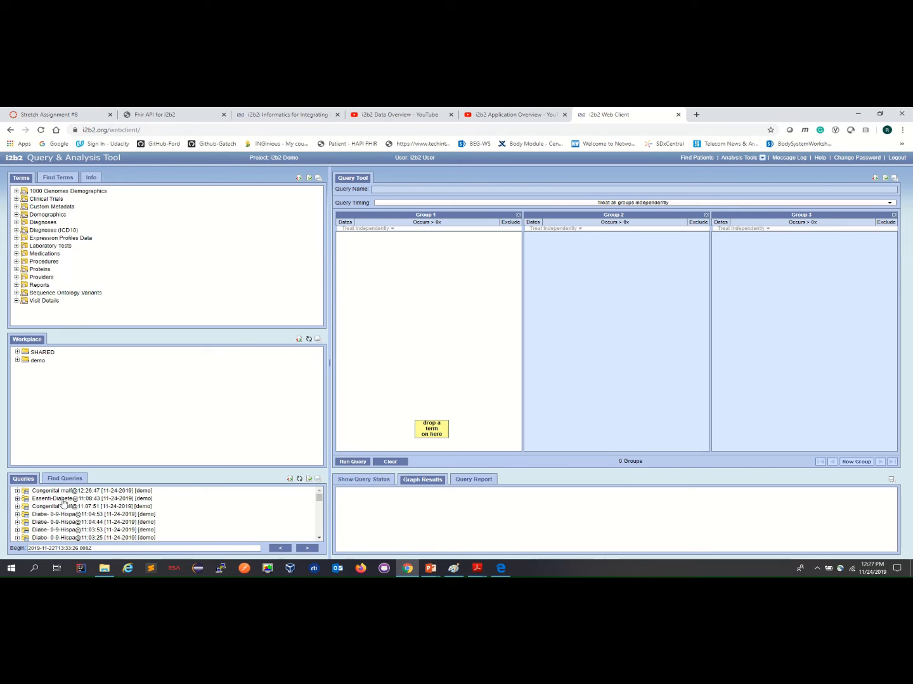
{"action": "left_click_drag", "start_coordinate": [62, 501], "coordinate": [387, 291]}
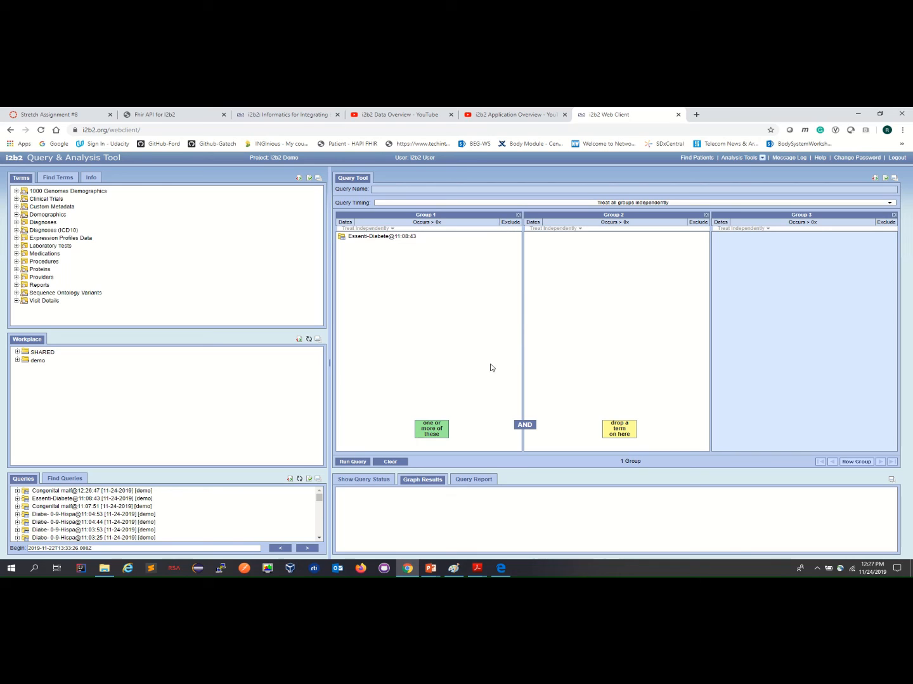
{"action": "left_click", "coordinate": [370, 467]}
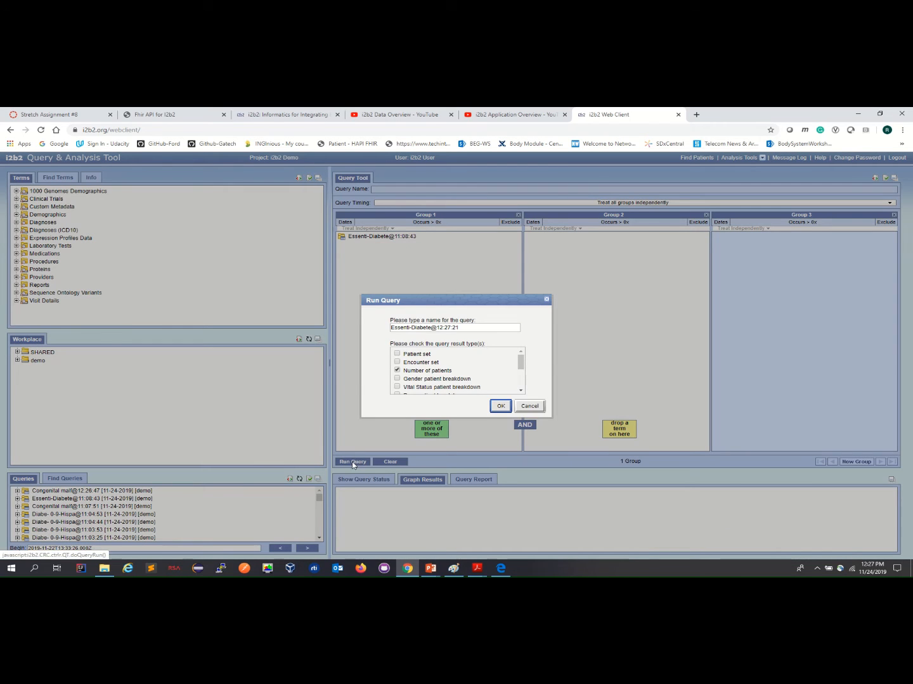
{"action": "left_click", "coordinate": [499, 407]}
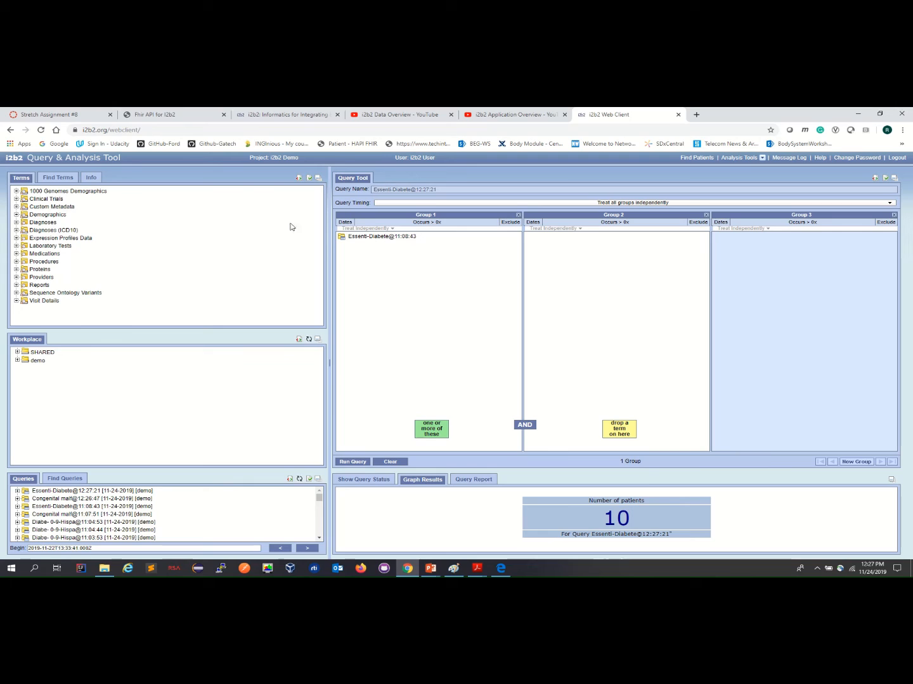
Clear Group 1 and browse the Diagnoses terms, looking inside the Circulatory system category
{"action": "left_click", "coordinate": [517, 215]}
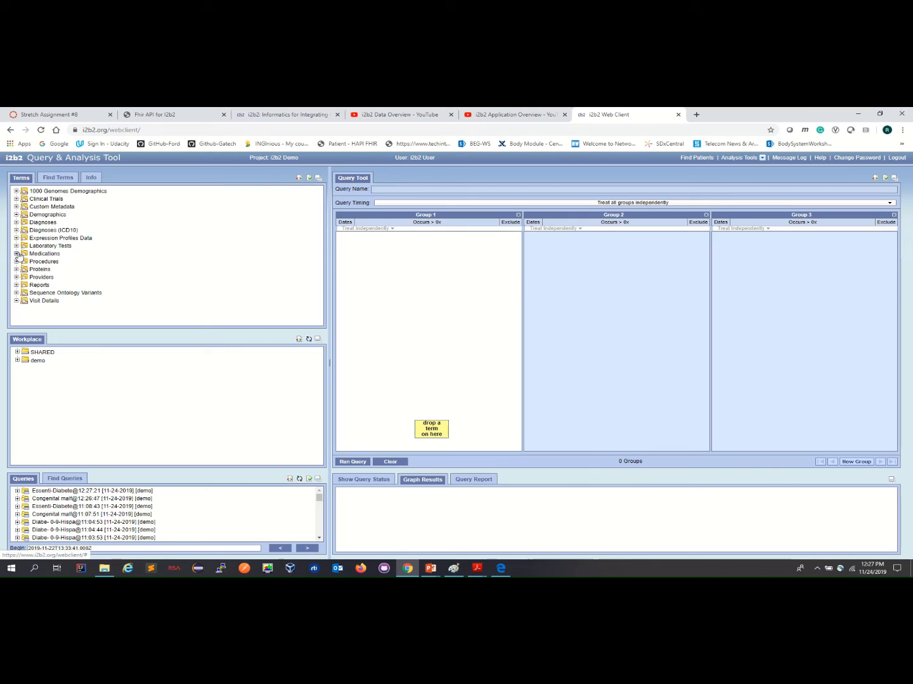
{"action": "left_click", "coordinate": [18, 222]}
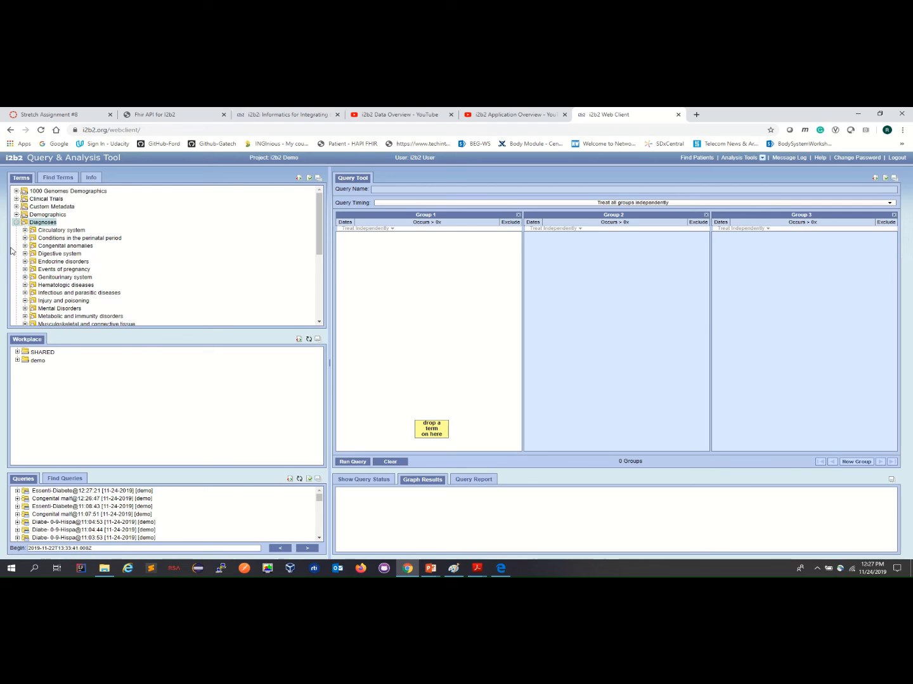
{"action": "left_click", "coordinate": [25, 232]}
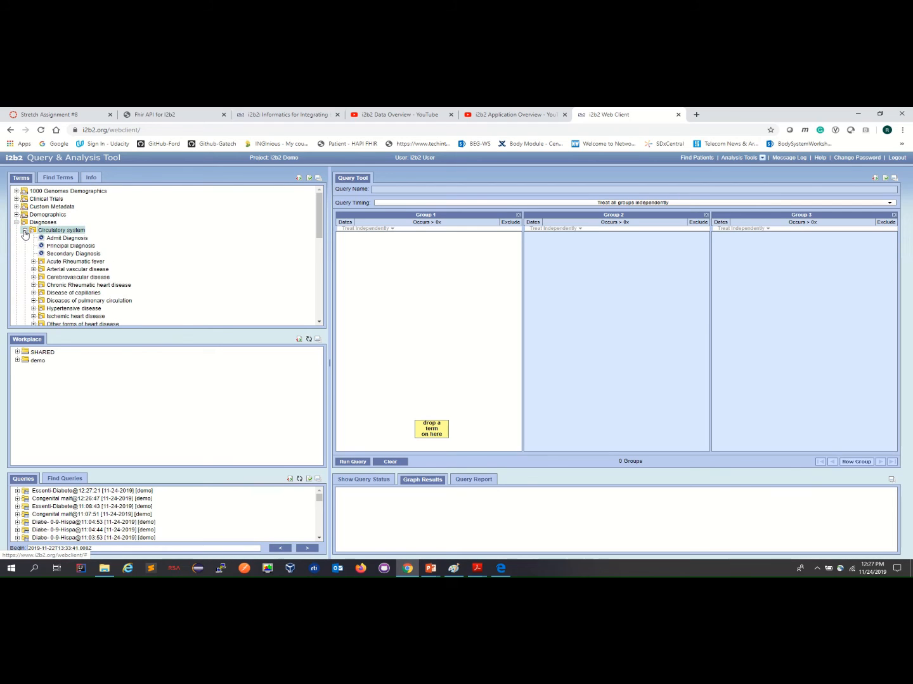
{"action": "left_click", "coordinate": [25, 231]}
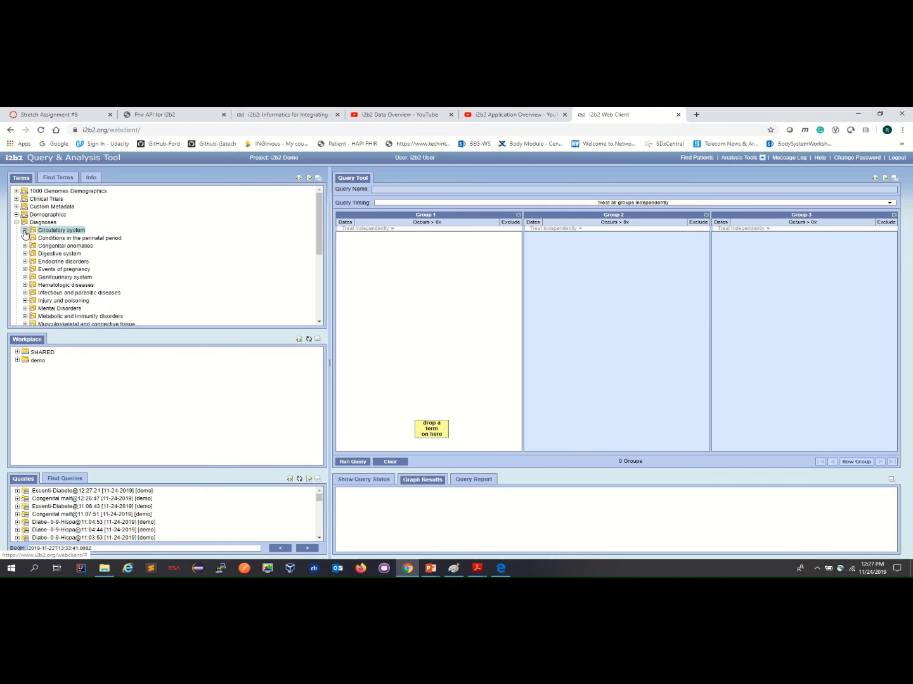
Search term names containing "diabetes me" in any category and add Diabetes mellitus to Group 1
{"action": "left_click", "coordinate": [62, 179]}
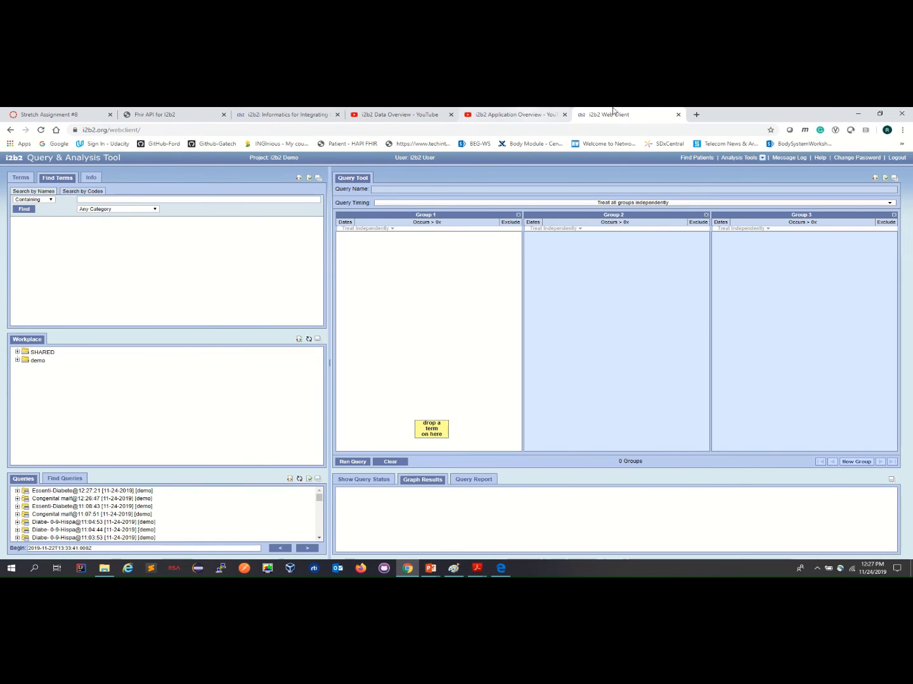
{"action": "mouse_move", "coordinate": [384, 109]}
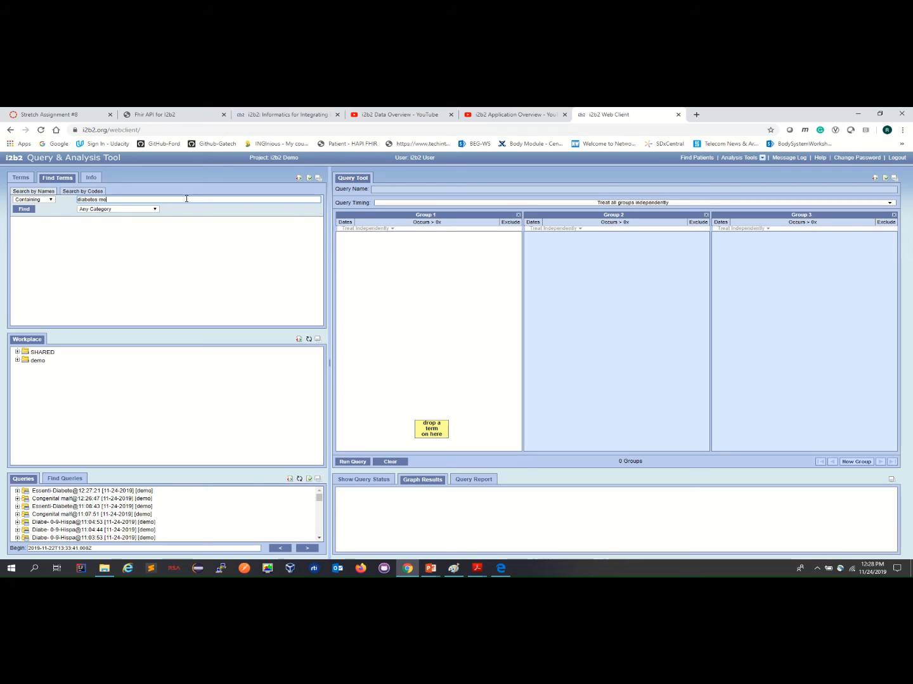
{"action": "key", "text": "Return"}
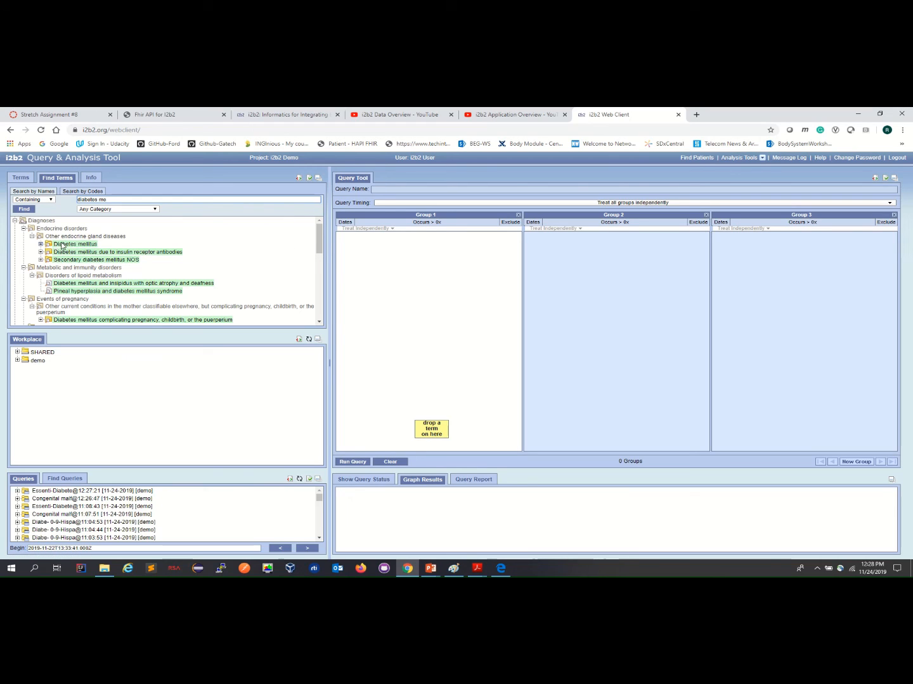
{"action": "left_click_drag", "start_coordinate": [63, 246], "coordinate": [371, 260]}
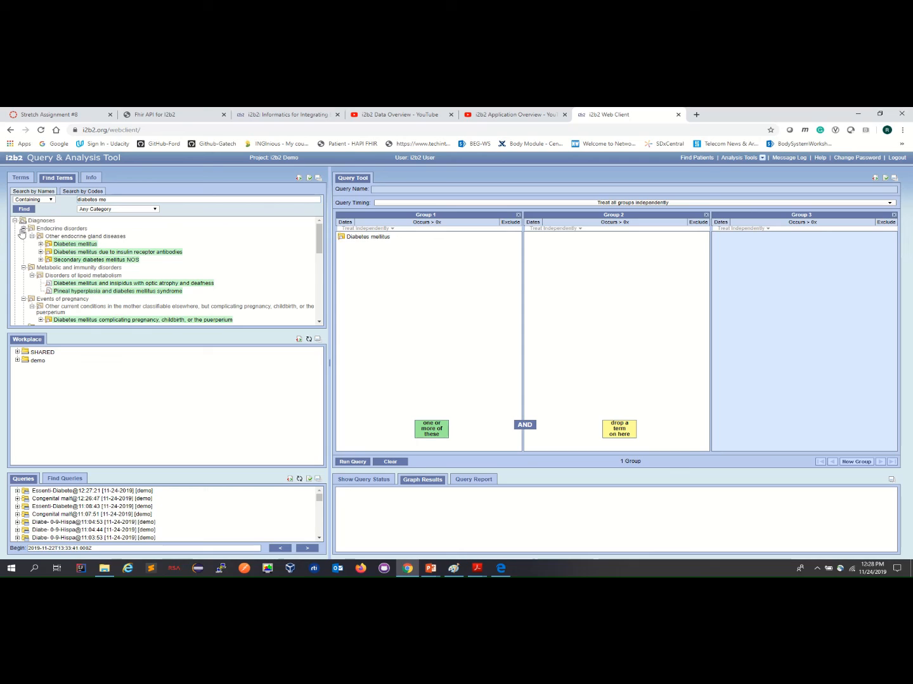
Add the demographic age terms 0-9 years old and 10-17 years old to Group 2
{"action": "left_click", "coordinate": [21, 178]}
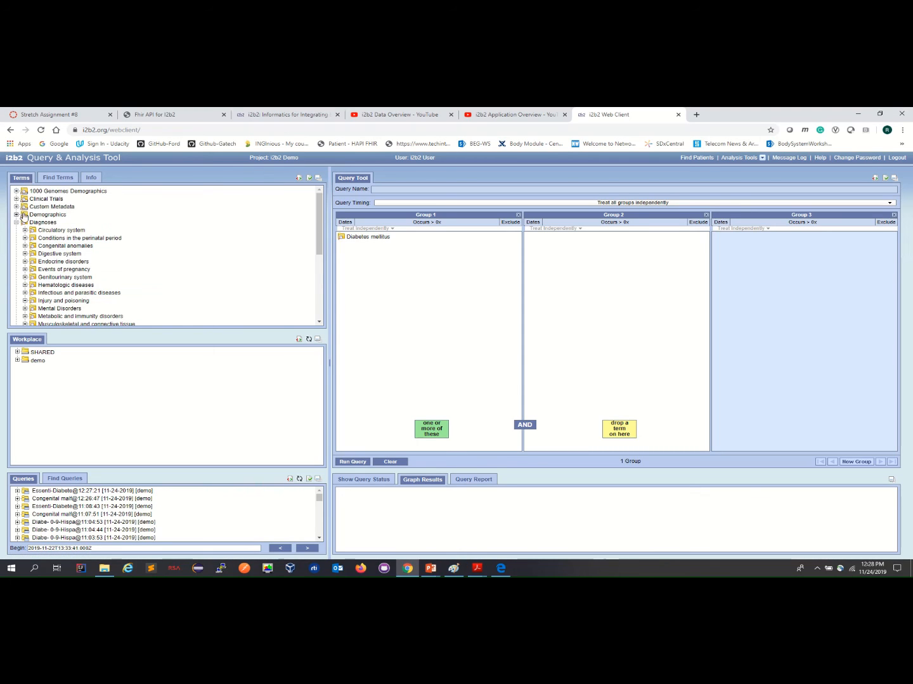
{"action": "left_click", "coordinate": [16, 222]}
{"action": "left_click", "coordinate": [17, 214]}
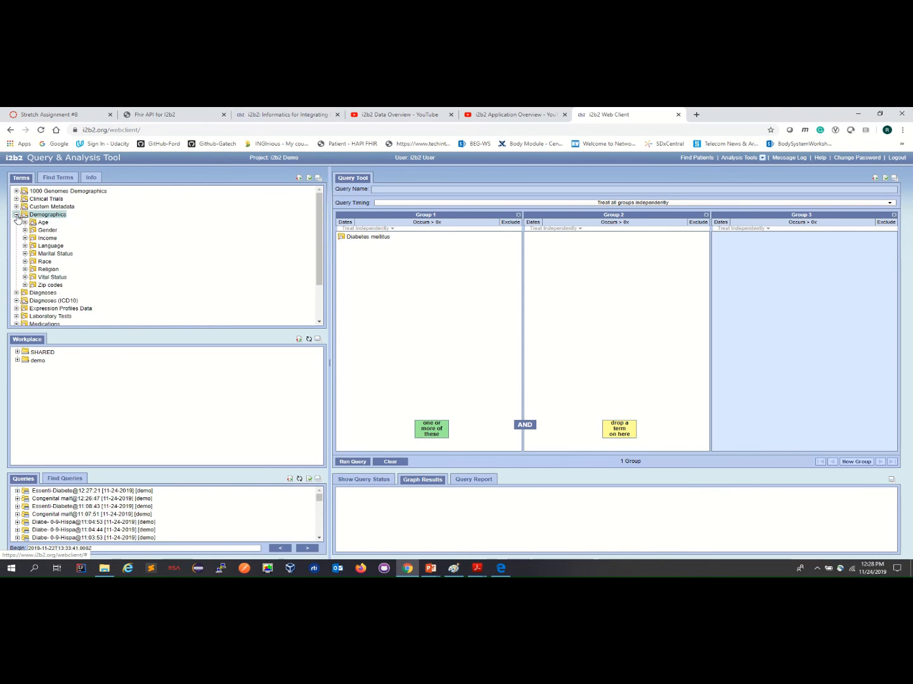
{"action": "left_click", "coordinate": [25, 223]}
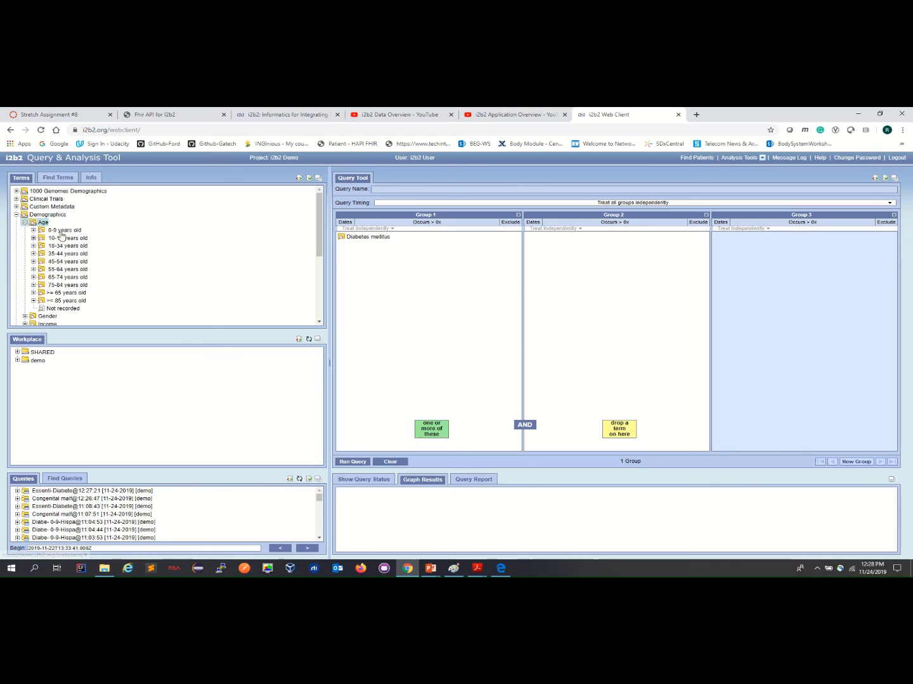
{"action": "left_click_drag", "start_coordinate": [62, 232], "coordinate": [305, 230]}
{"action": "left_click_drag", "start_coordinate": [564, 239], "coordinate": [560, 241]}
{"action": "left_click_drag", "start_coordinate": [67, 239], "coordinate": [539, 253]}
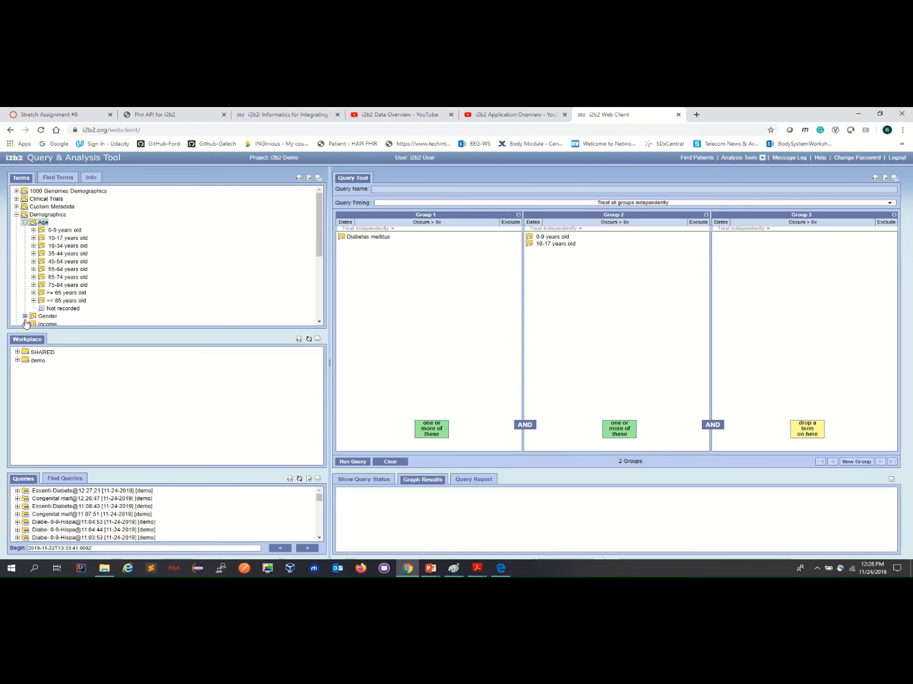
Add the demographic race term Hispanic to Group 3 and run the three-group query under its suggested name
{"action": "left_click", "coordinate": [25, 223]}
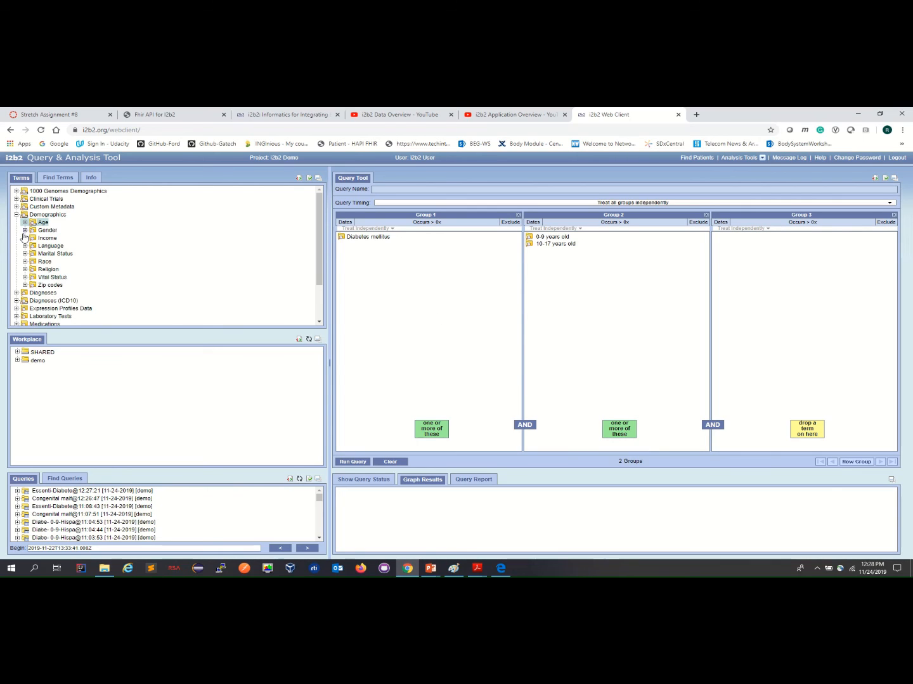
{"action": "left_click", "coordinate": [26, 261]}
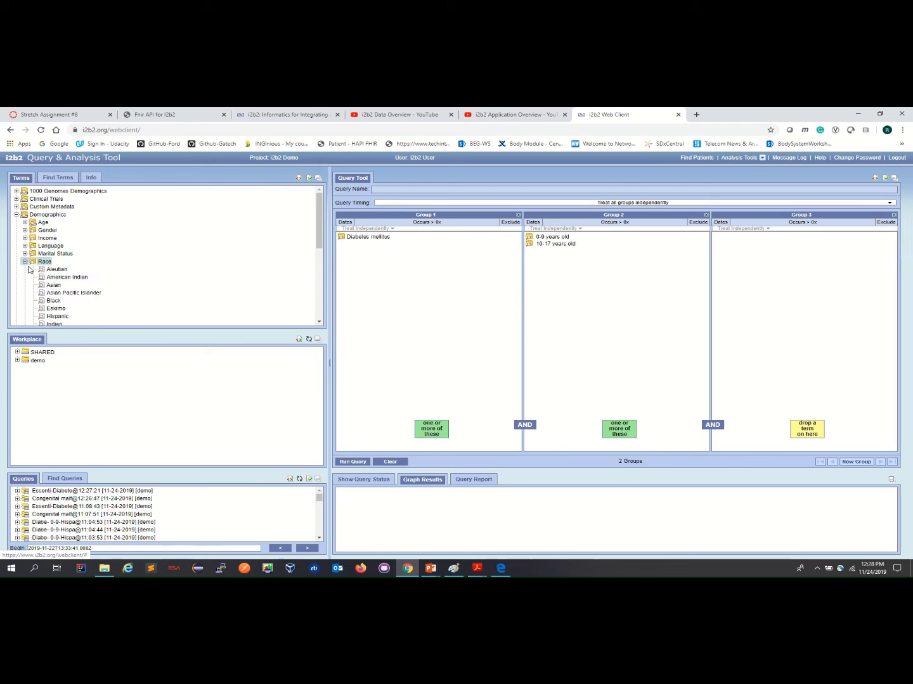
{"action": "left_click_drag", "start_coordinate": [59, 317], "coordinate": [795, 245]}
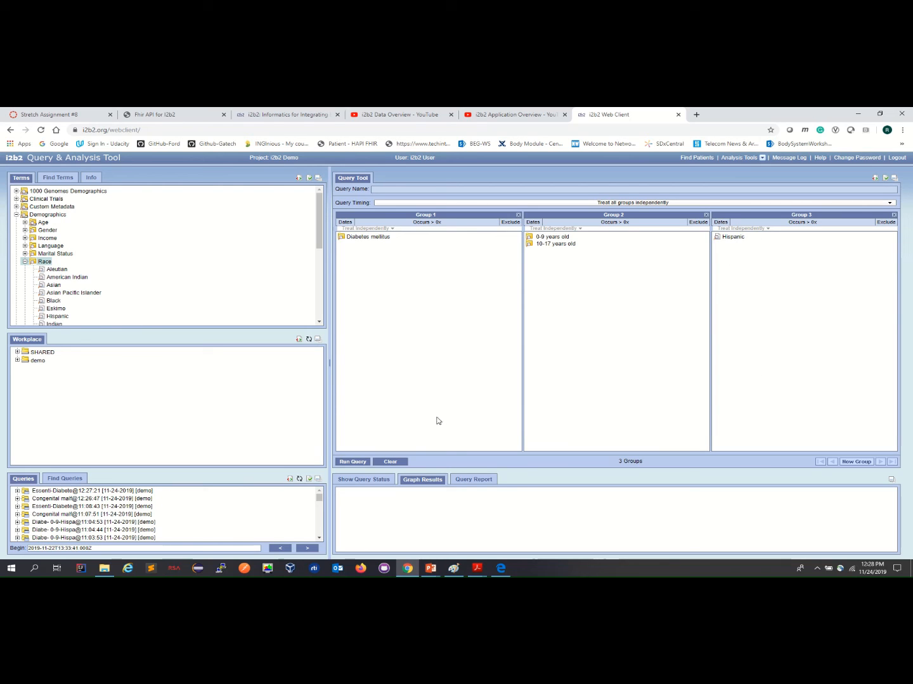
{"action": "left_click", "coordinate": [355, 462]}
{"action": "left_click", "coordinate": [499, 407]}
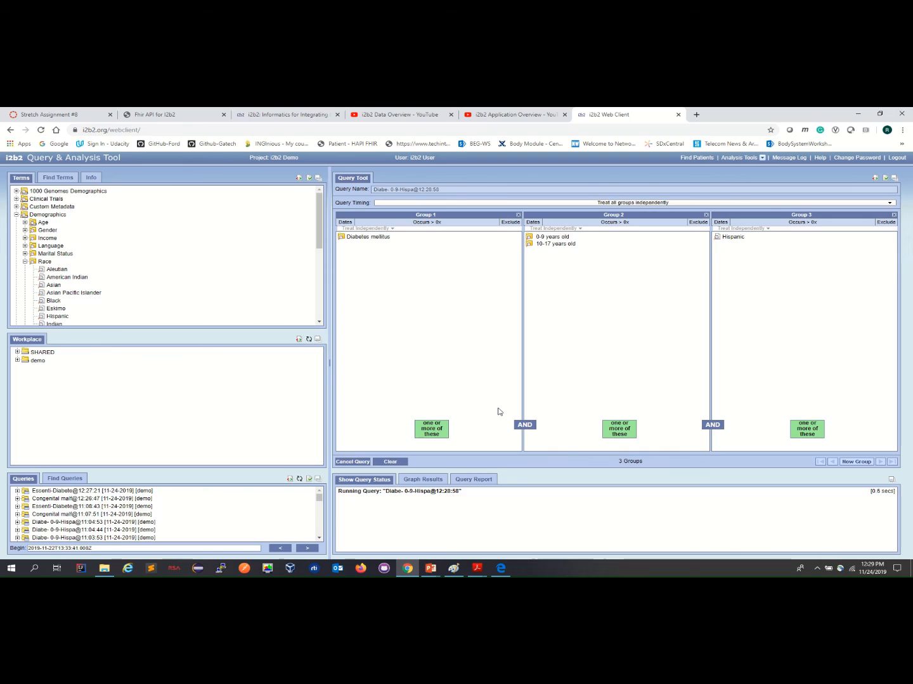